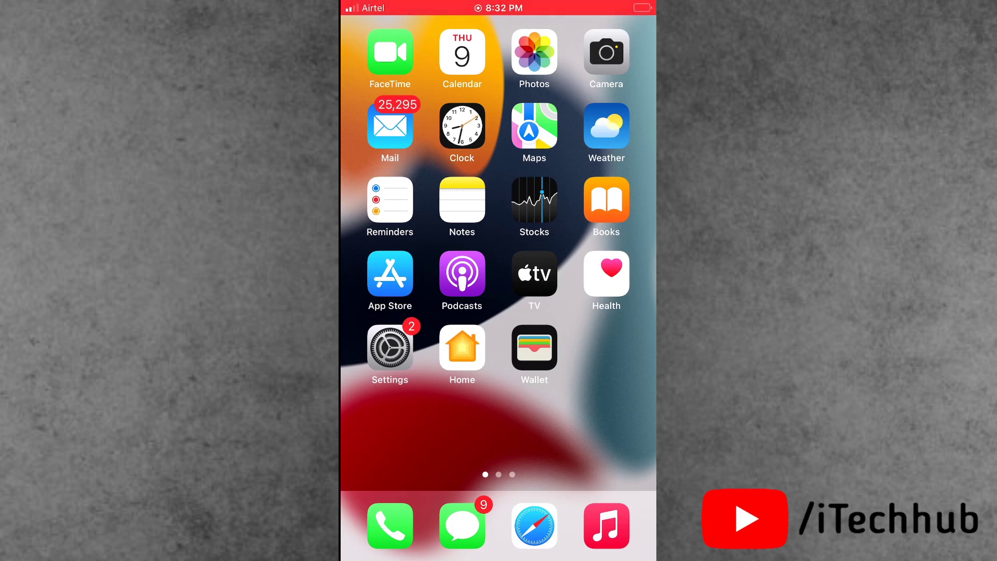
pyautogui.hscroll(1, 489, 207)
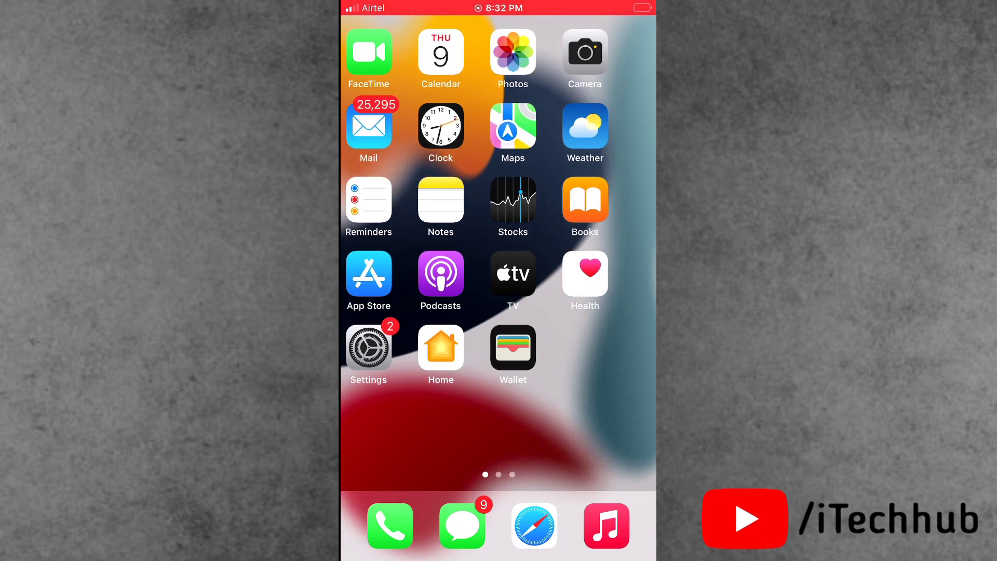
pyautogui.hscroll(-2, 499, 242)
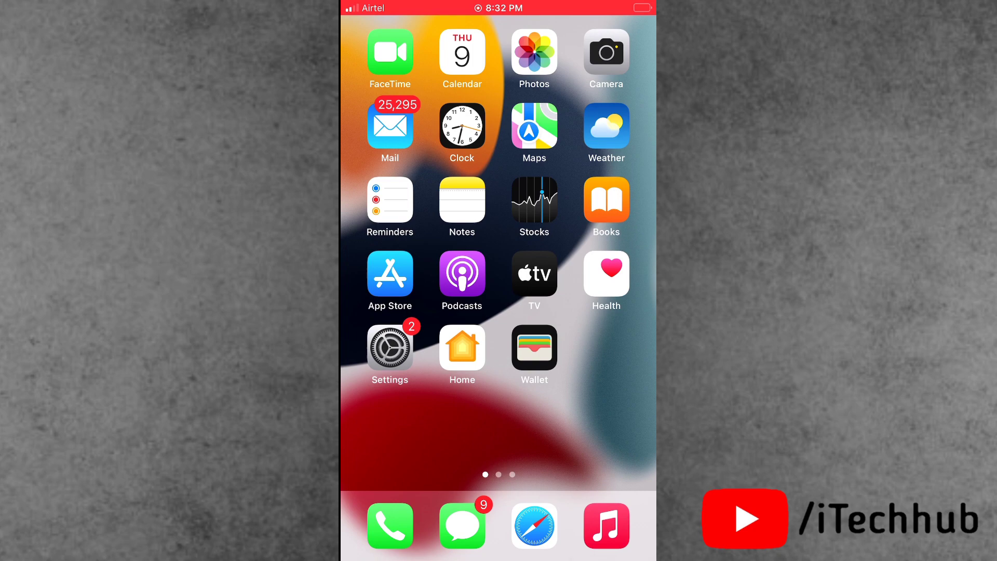
# Swipe past the last home screen page to reach the App Library and its Suggestions group.
pyautogui.moveTo(592, 312)
pyautogui.mouseDown()
pyautogui.moveTo(405, 311)
pyautogui.moveTo(592, 312)
pyautogui.mouseUp()
pyautogui.moveTo(592, 312)
pyautogui.mouseDown()
pyautogui.moveTo(405, 311)
pyautogui.moveTo(592, 312)
pyautogui.mouseUp()
pyautogui.moveTo(592, 233)
pyautogui.mouseDown()
pyautogui.moveTo(405, 234)
pyautogui.moveTo(592, 234)
pyautogui.mouseUp()
pyautogui.hscroll(5, 498, 234)
pyautogui.hscroll(-5, 499, 234)
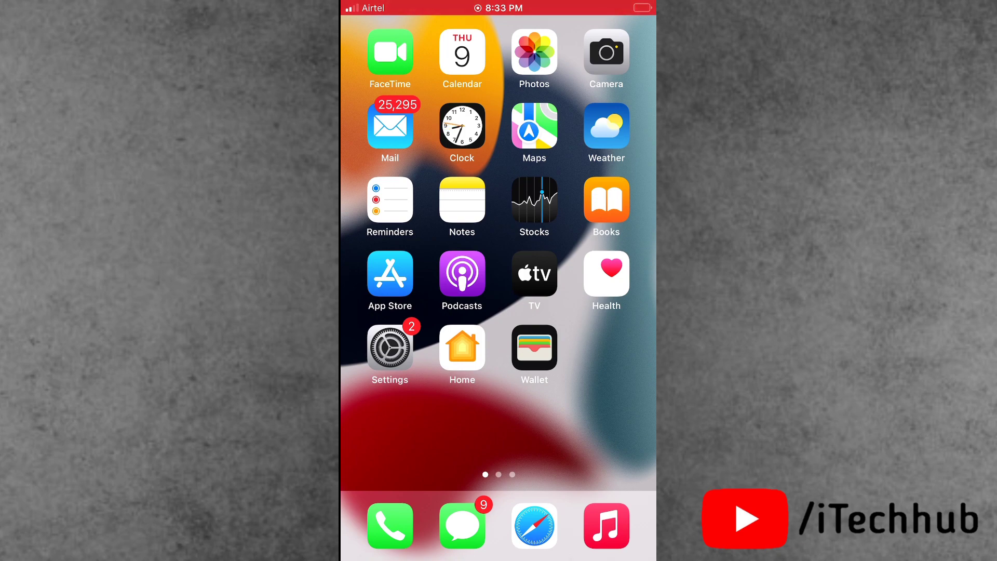
pyautogui.hscroll(1, 499, 249)
pyautogui.hscroll(1, 498, 249)
pyautogui.hscroll(1, 498, 249)
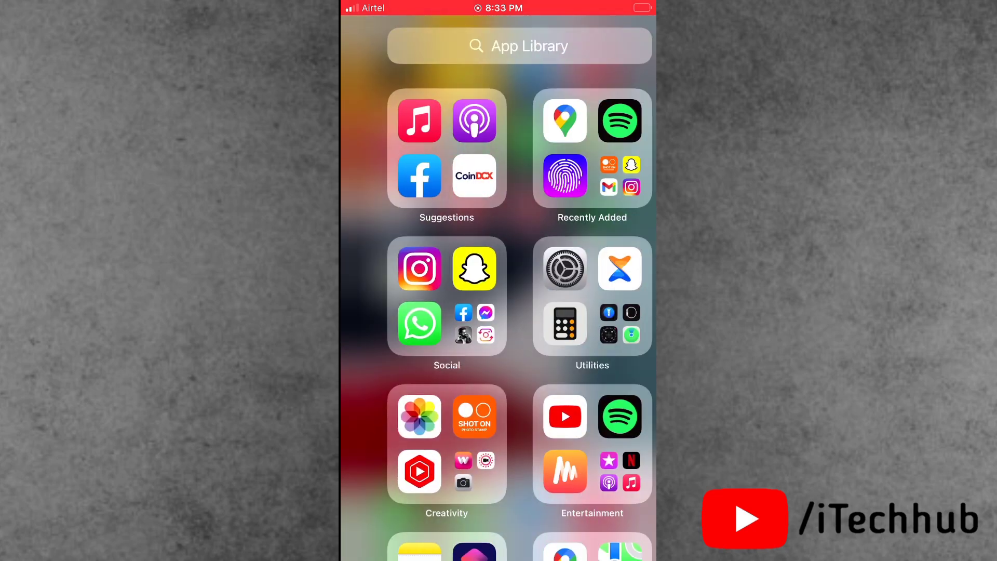
pyautogui.hscroll(-1, 499, 249)
pyautogui.hscroll(1, 499, 280)
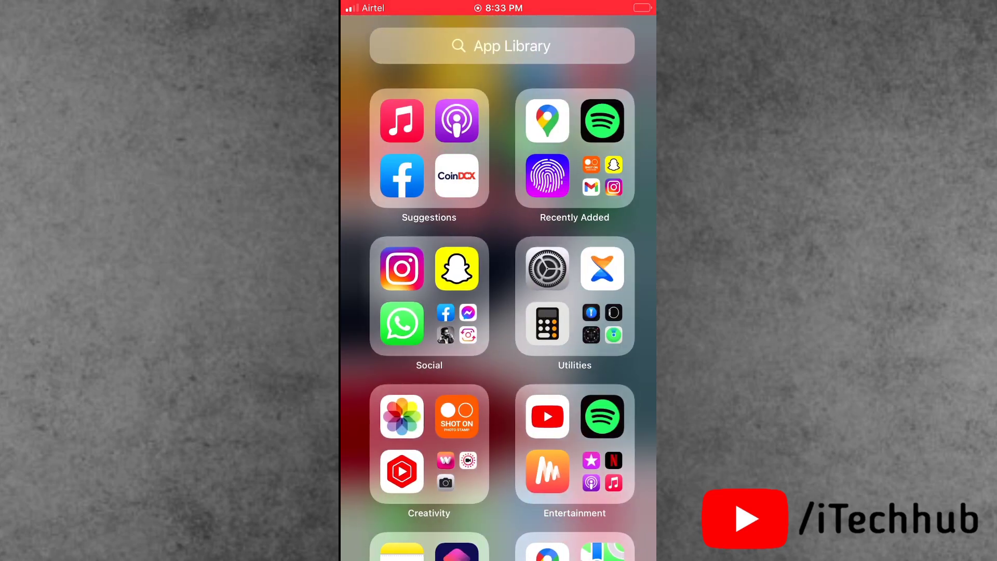